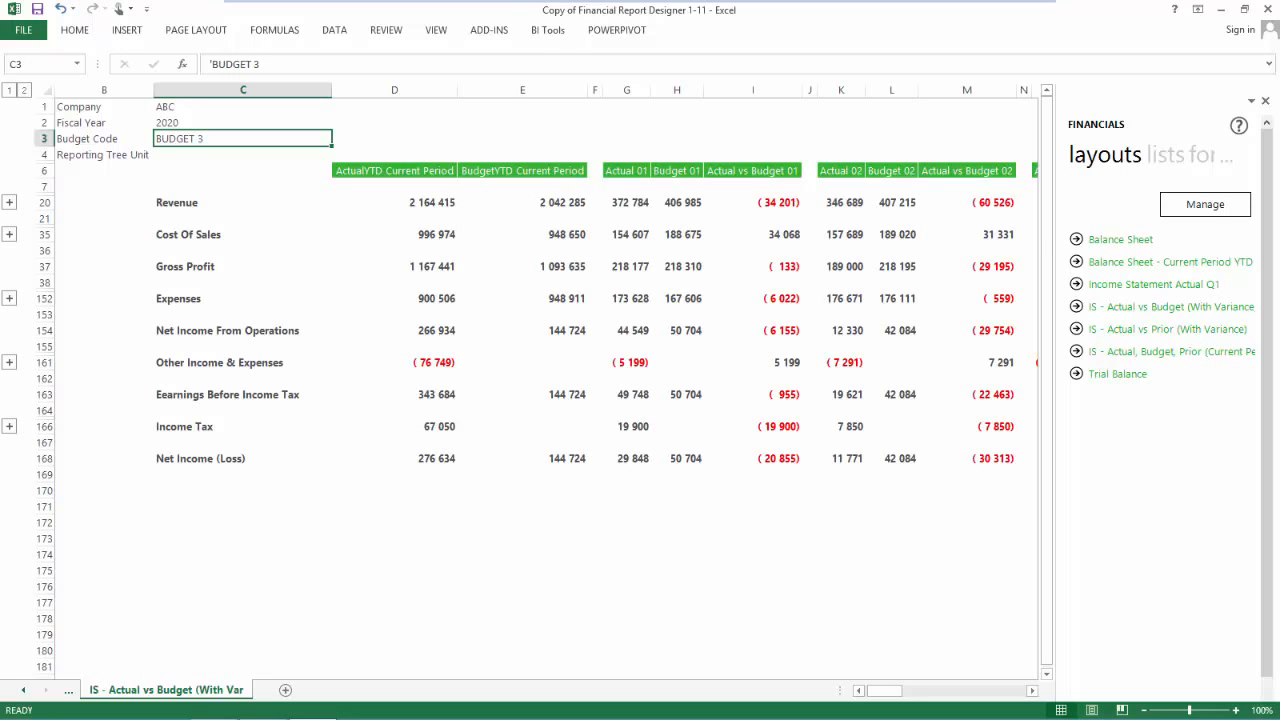
Step: Examine the email sending options in the Distribution Settings, then close them without changes
click(542, 31)
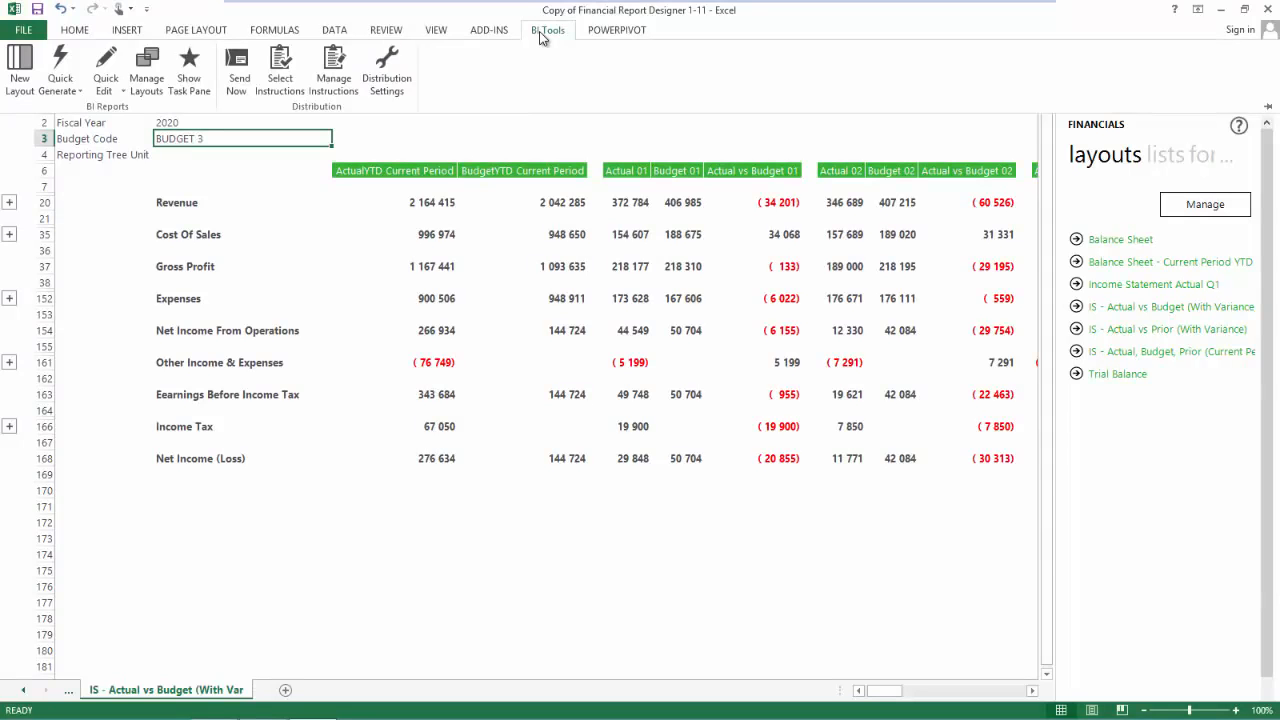
click(388, 78)
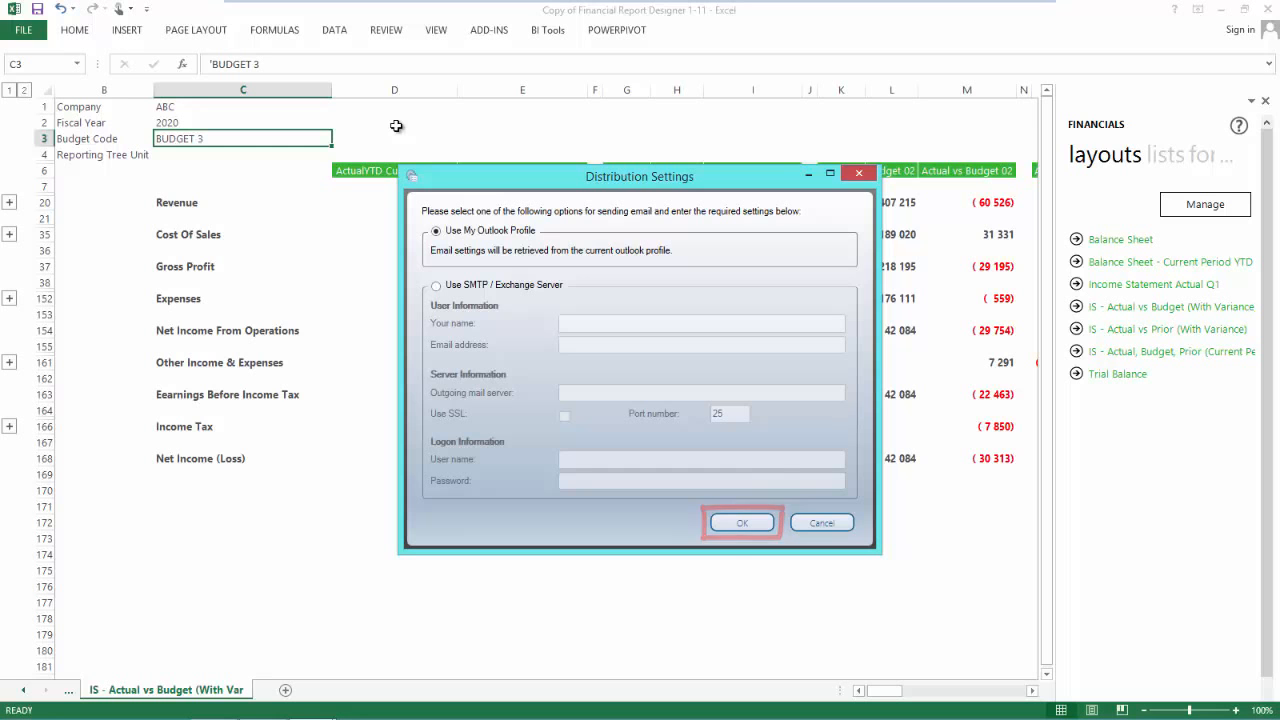
click(821, 523)
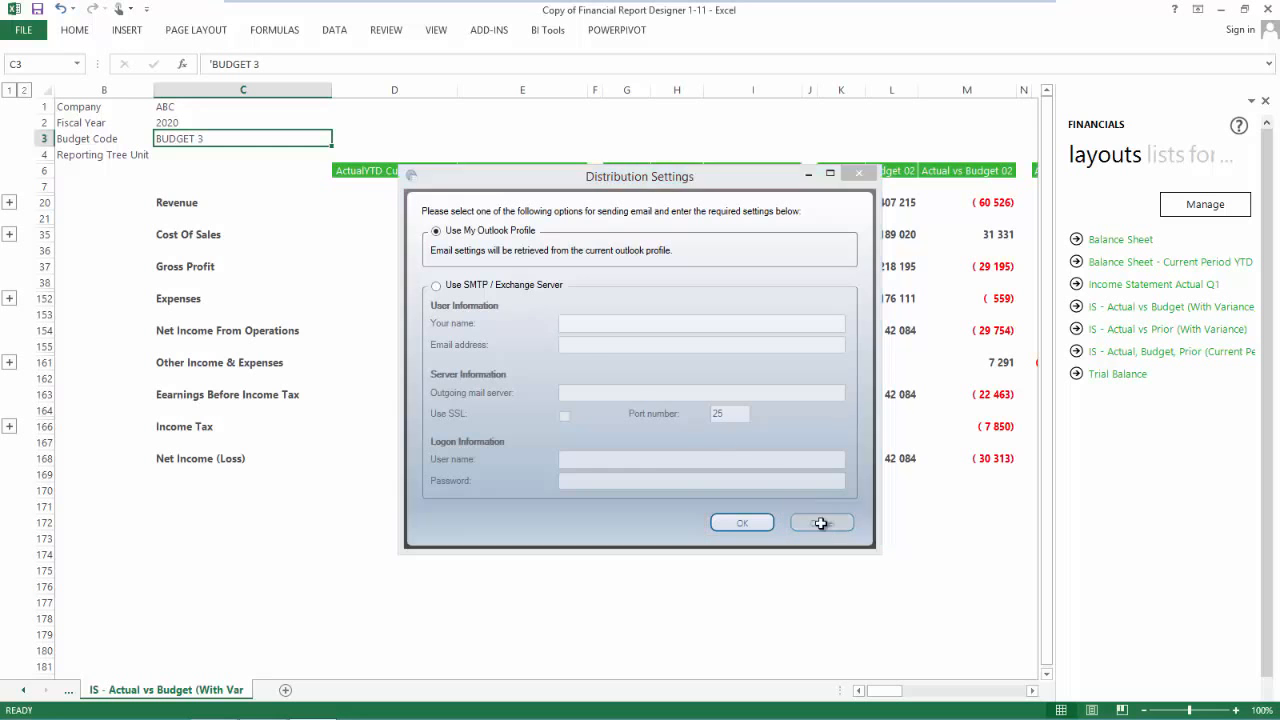
Step: Add a new distribution instruction named Demo Instructions
click(545, 32)
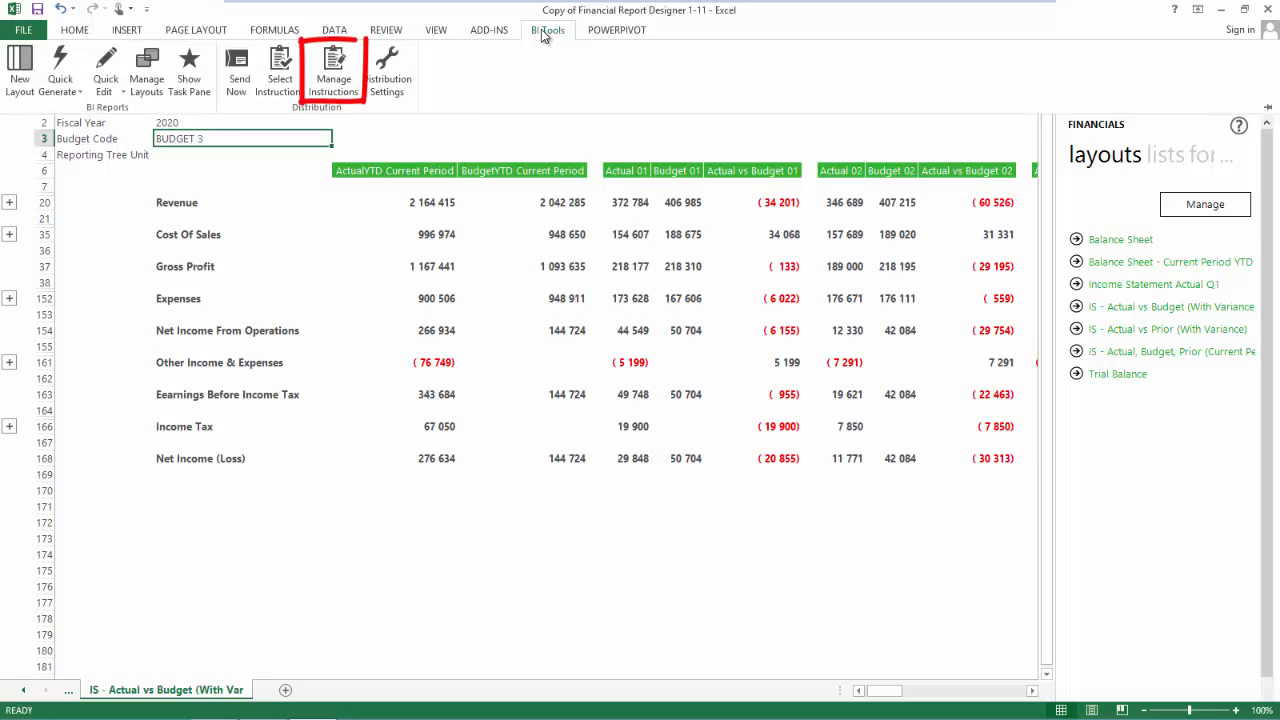
click(341, 83)
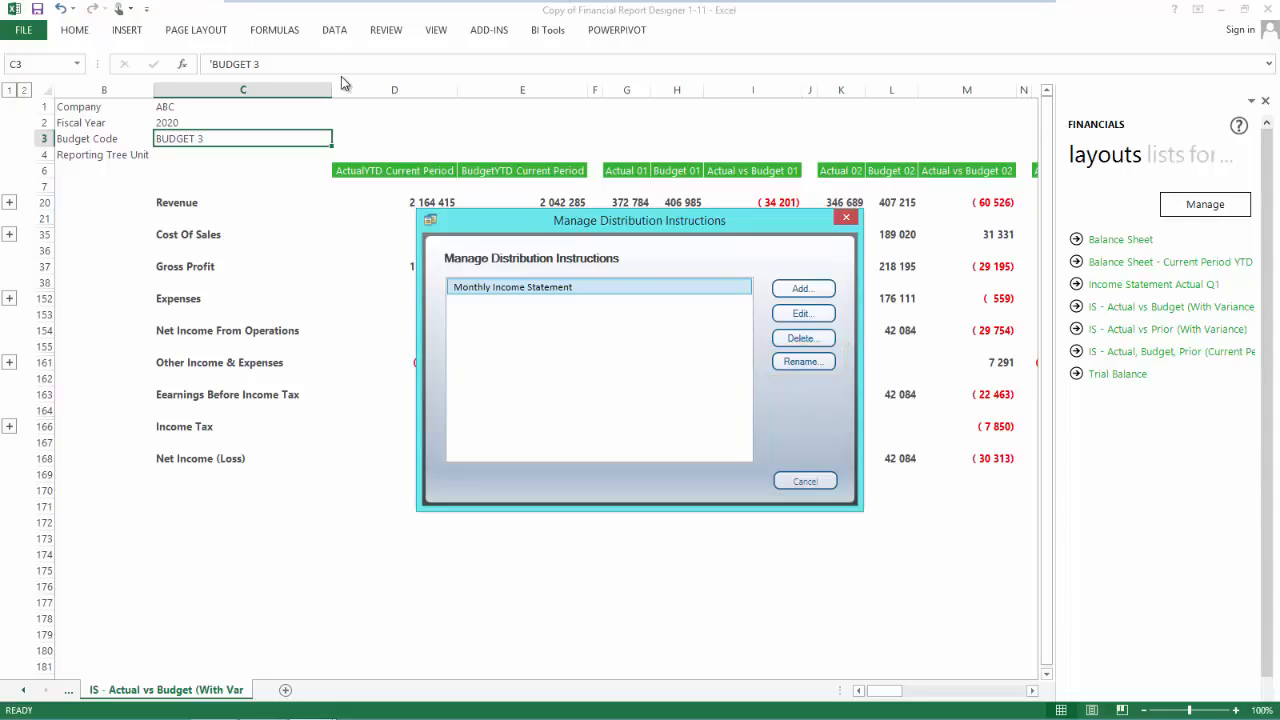
click(776, 288)
text(Demo Instructions)
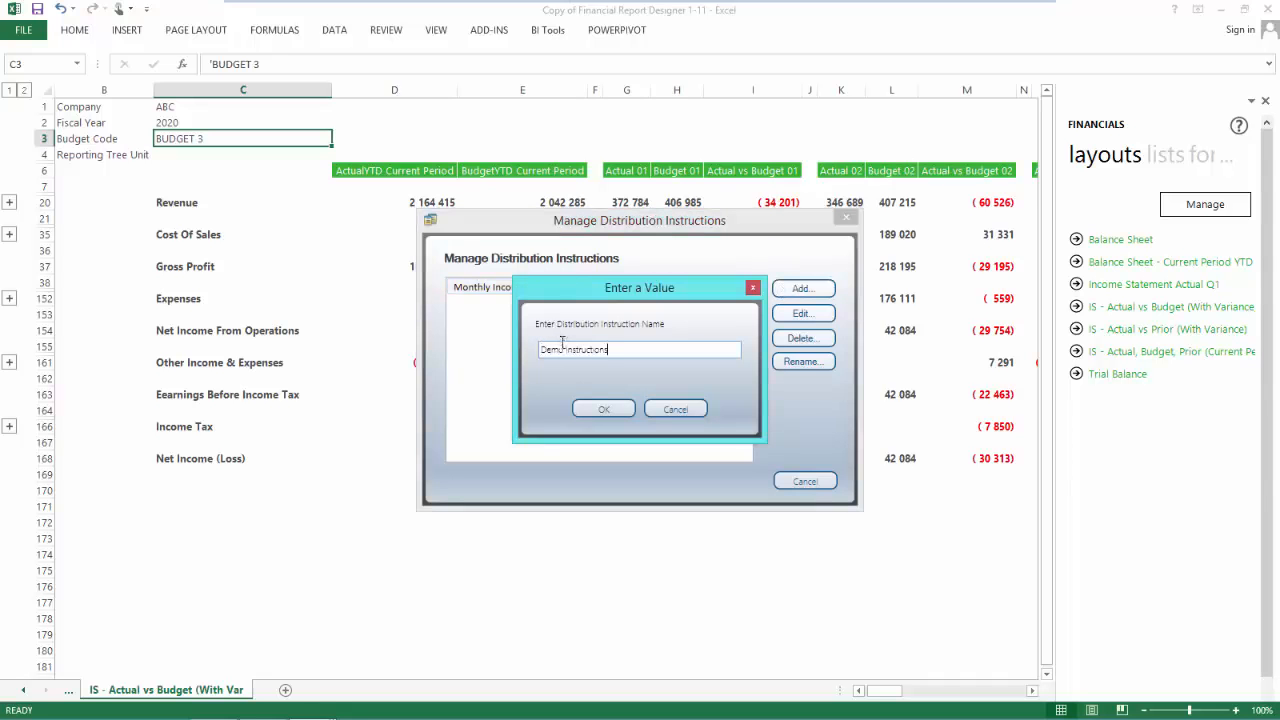
click(588, 408)
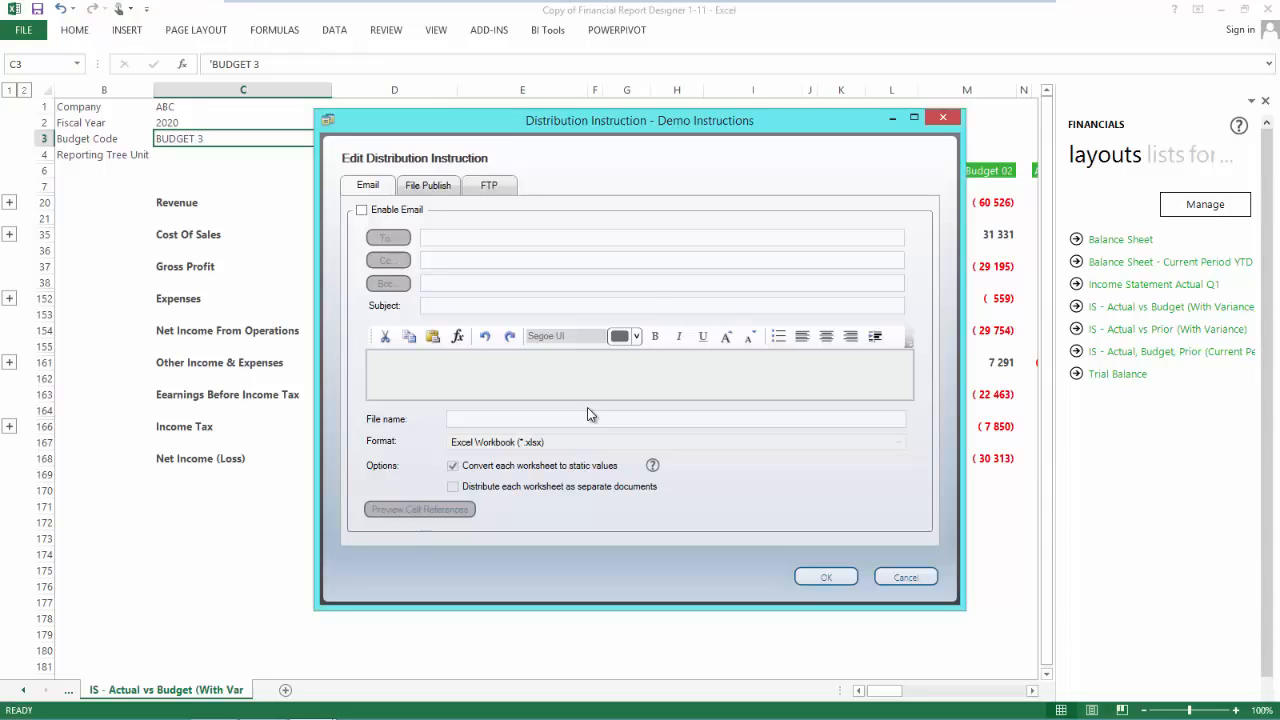
Step: Enable email for the instruction, insert a reference to the year-to-date actual net income cell D168 in the message body and preview it
click(361, 210)
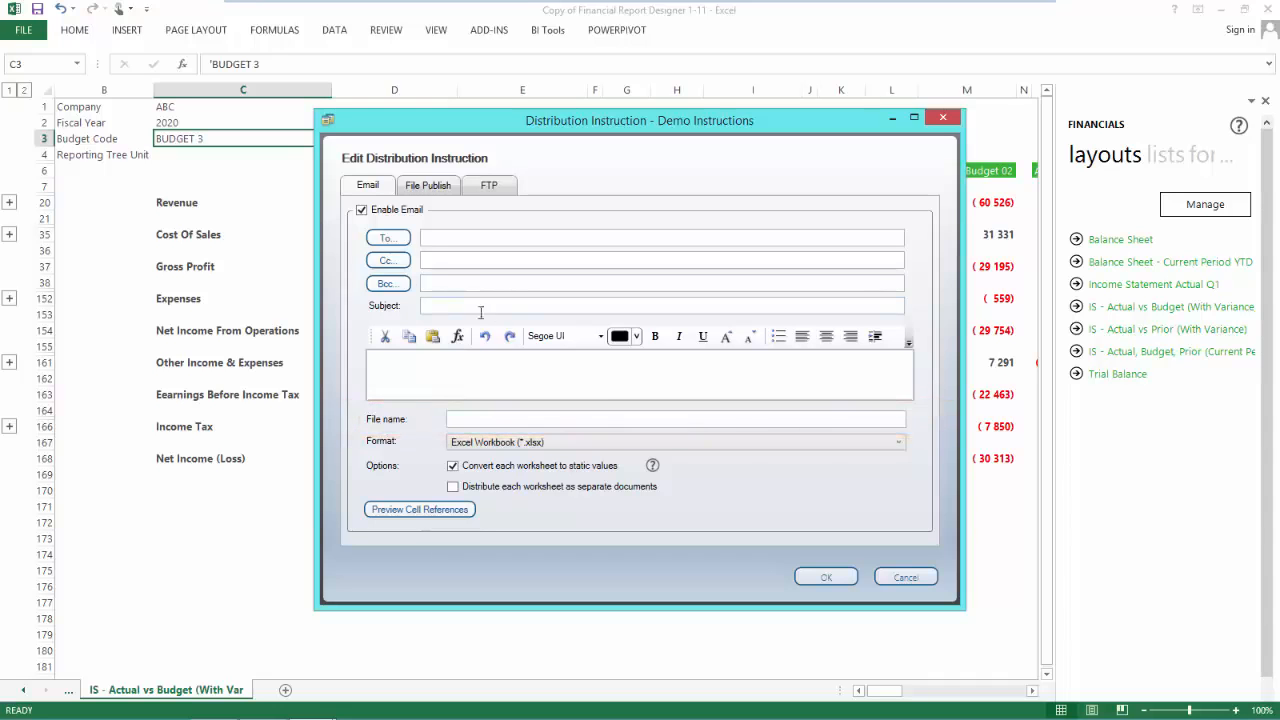
click(898, 443)
click(436, 372)
right_click(436, 372)
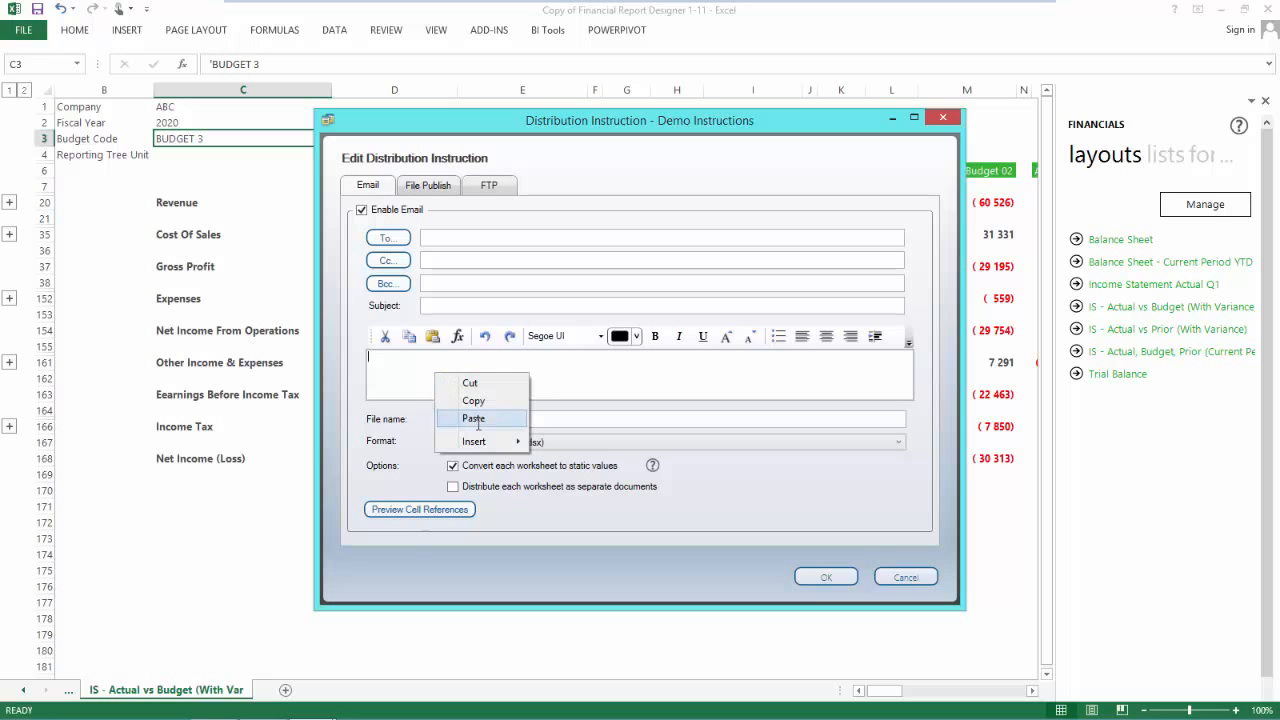
mouse_move(485, 444)
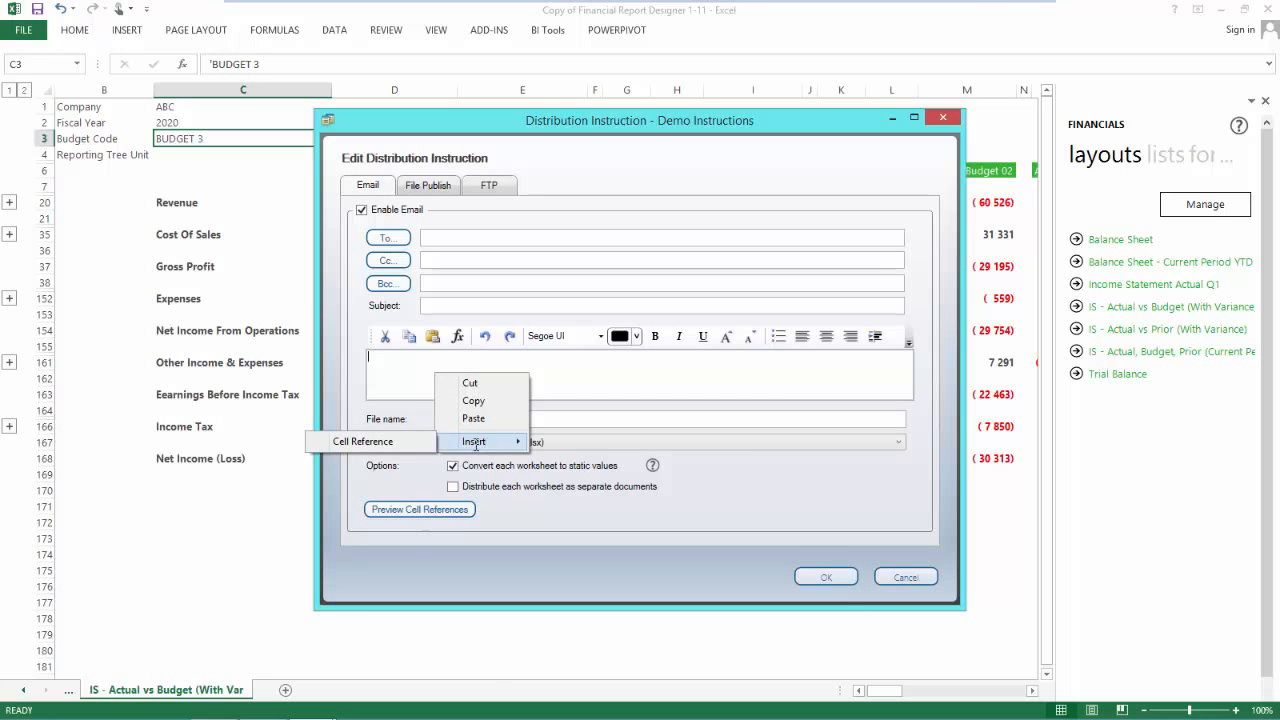
click(398, 441)
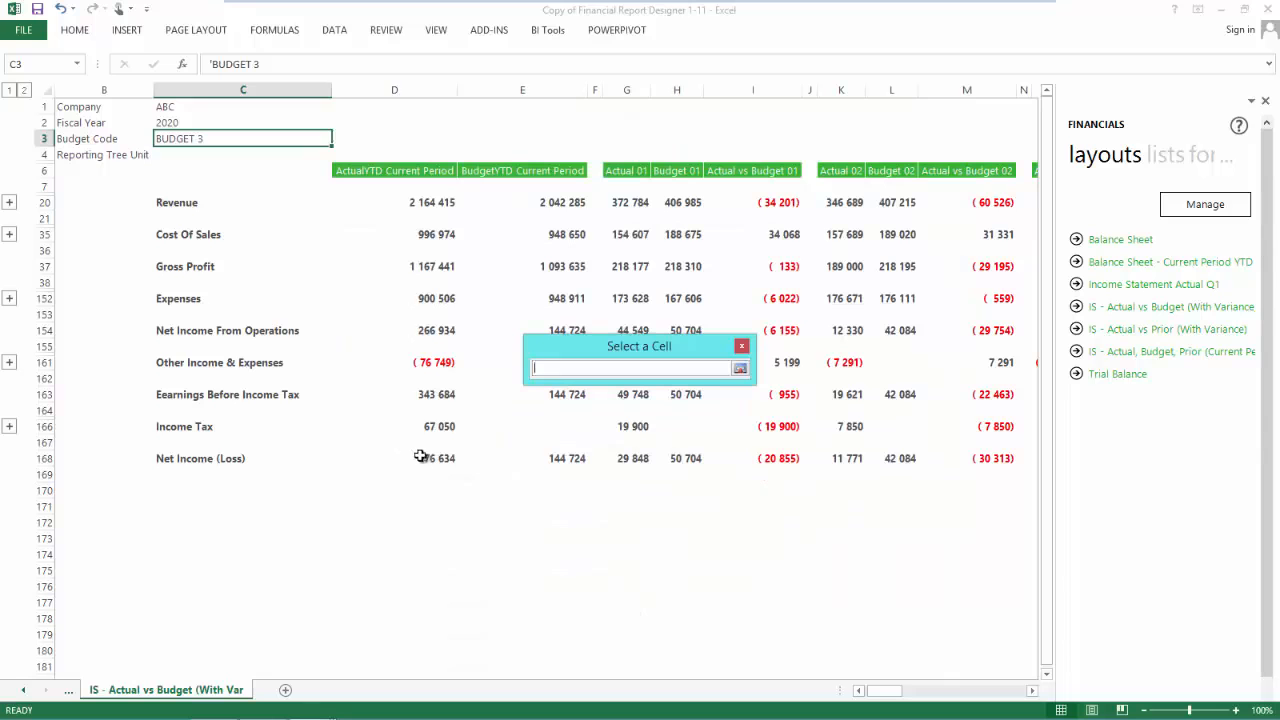
click(424, 459)
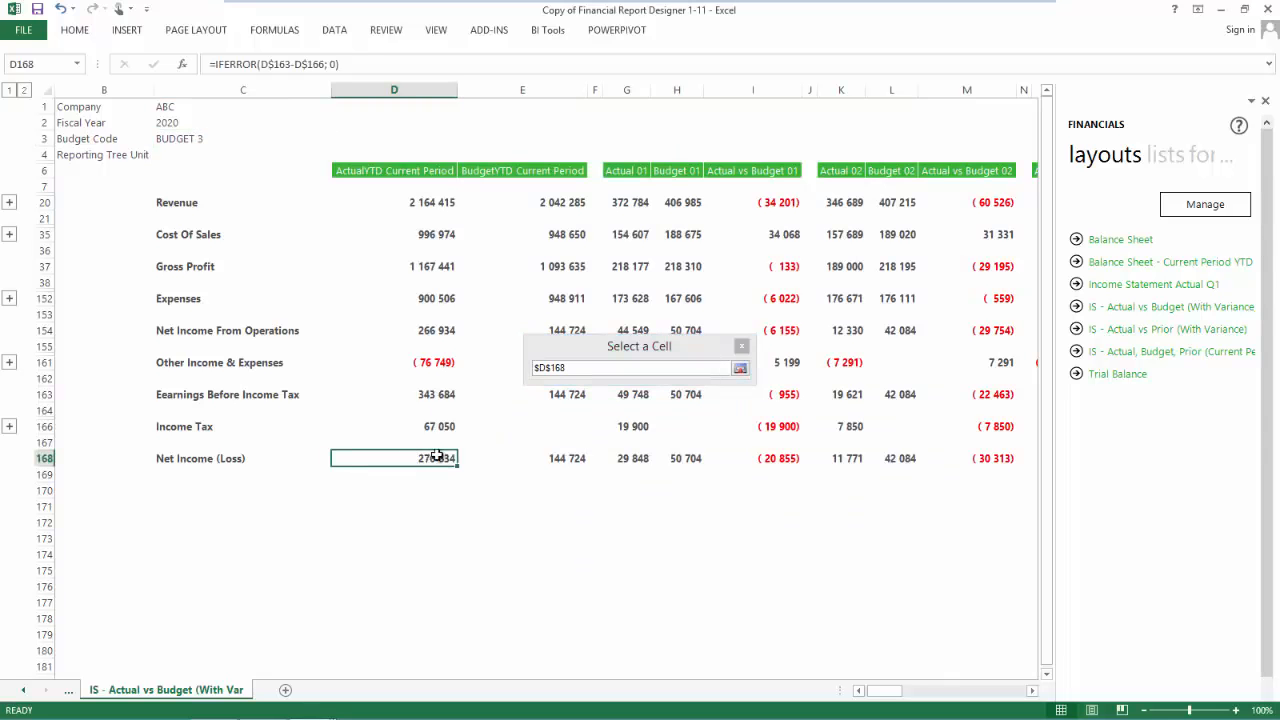
click(740, 368)
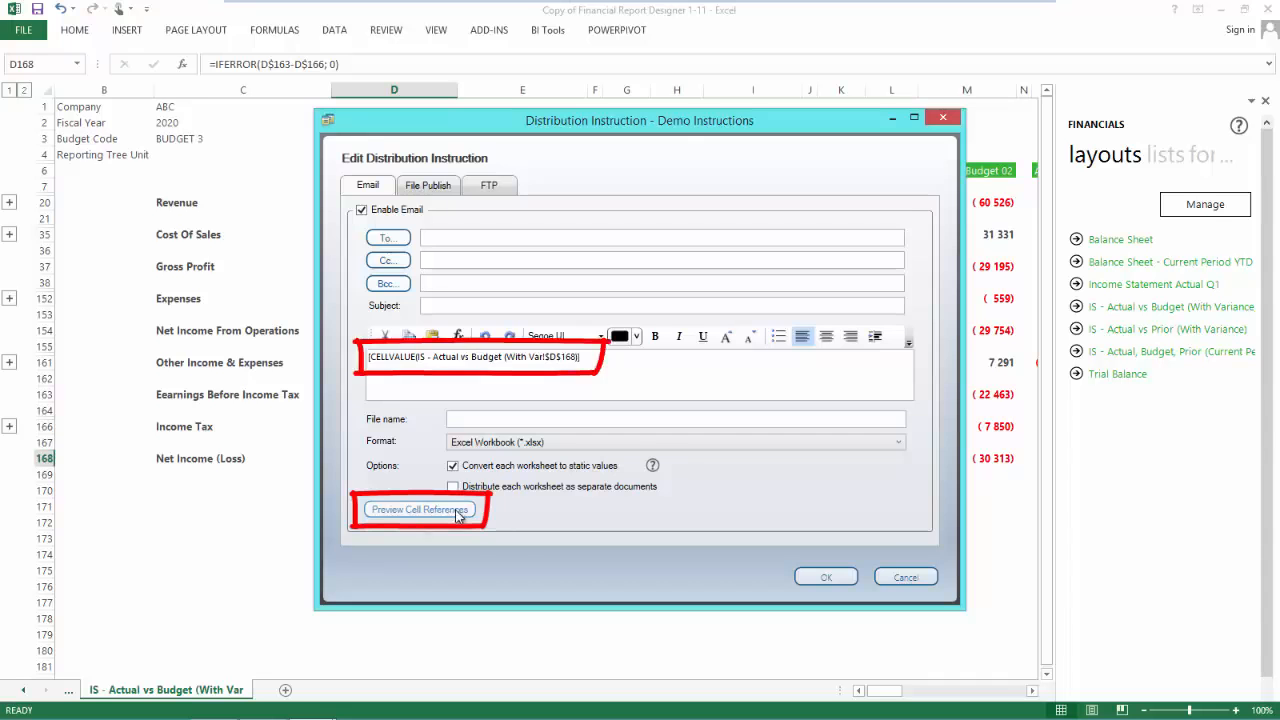
click(455, 510)
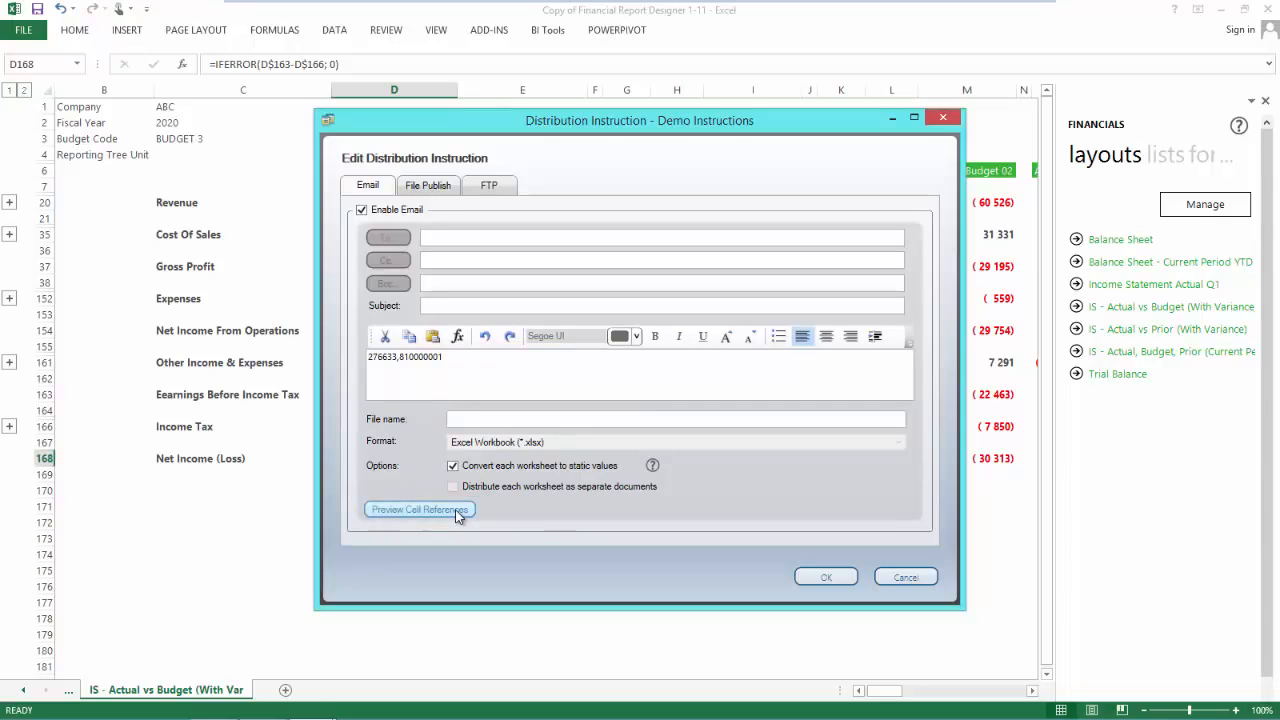
click(455, 509)
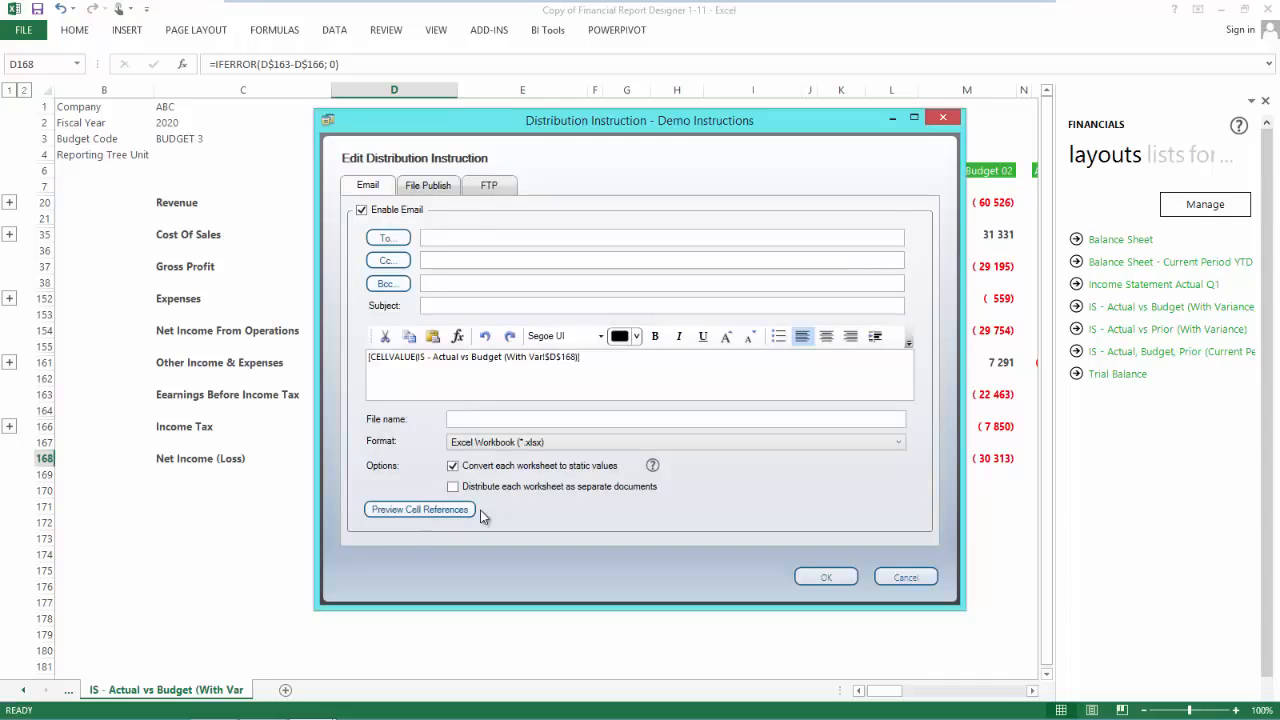
Step: Try enabling file publishing and FTP for Demo Instructions, then discard the instruction
click(423, 187)
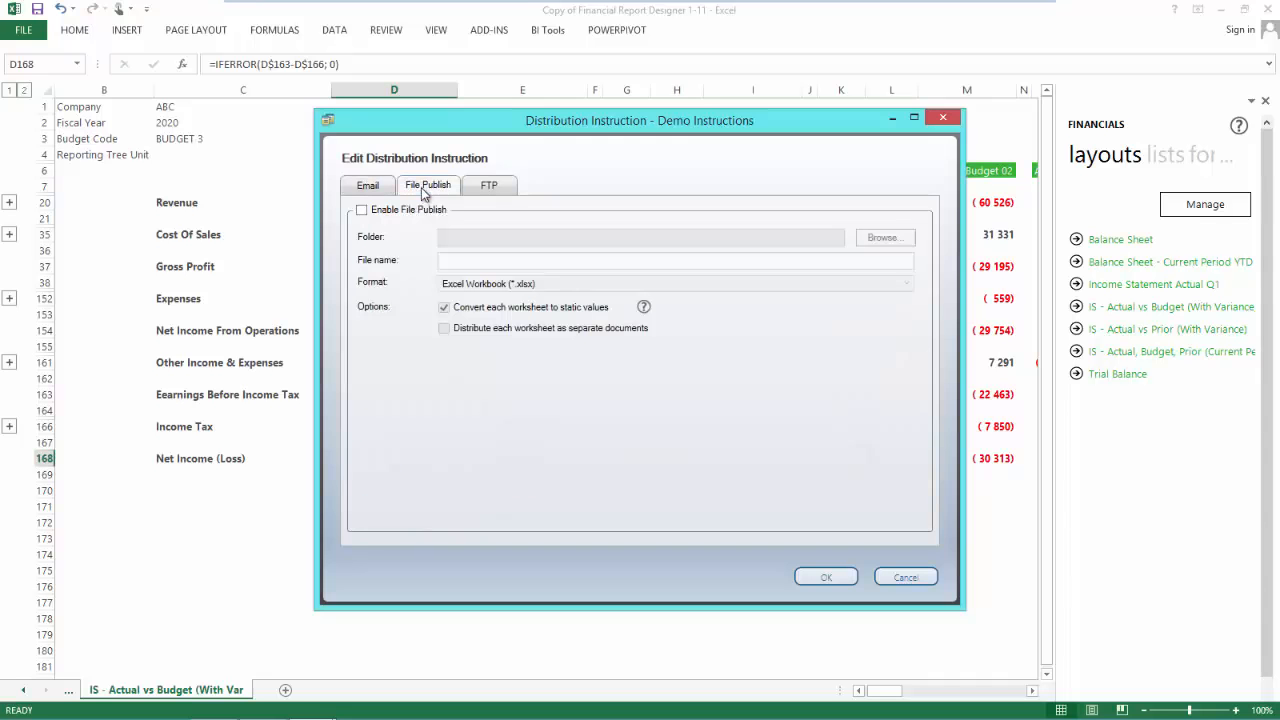
click(362, 211)
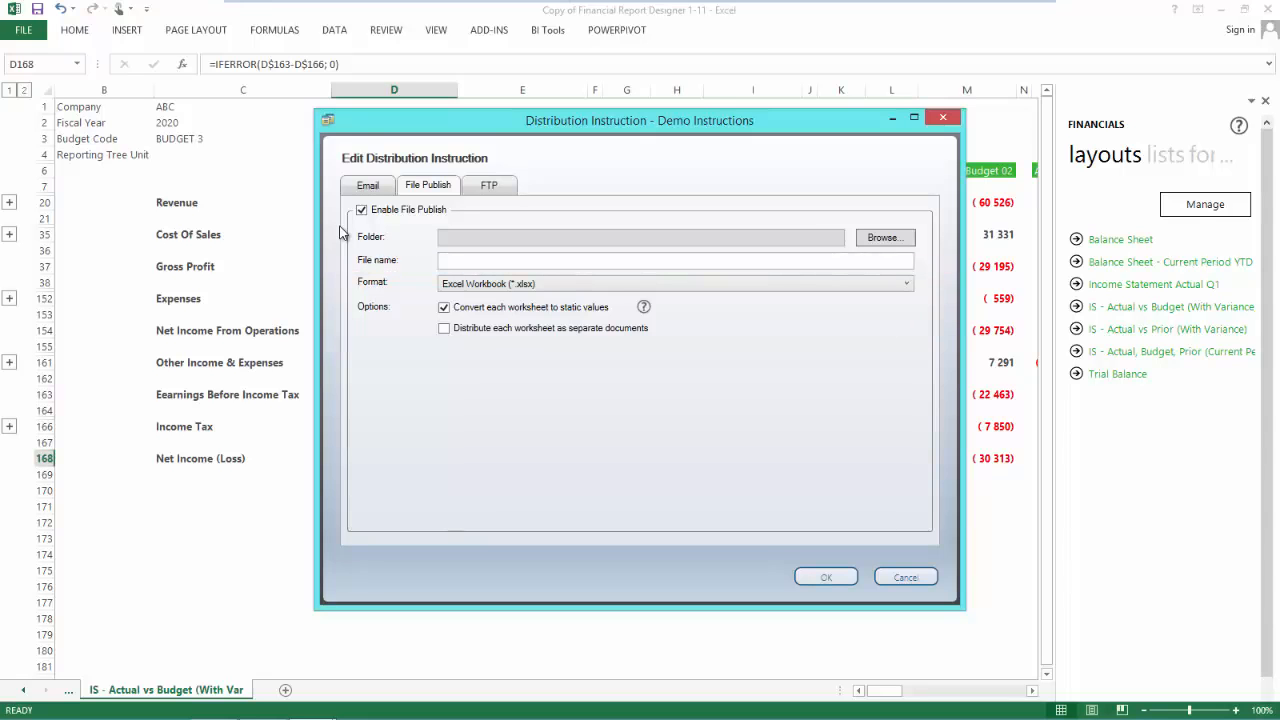
click(489, 195)
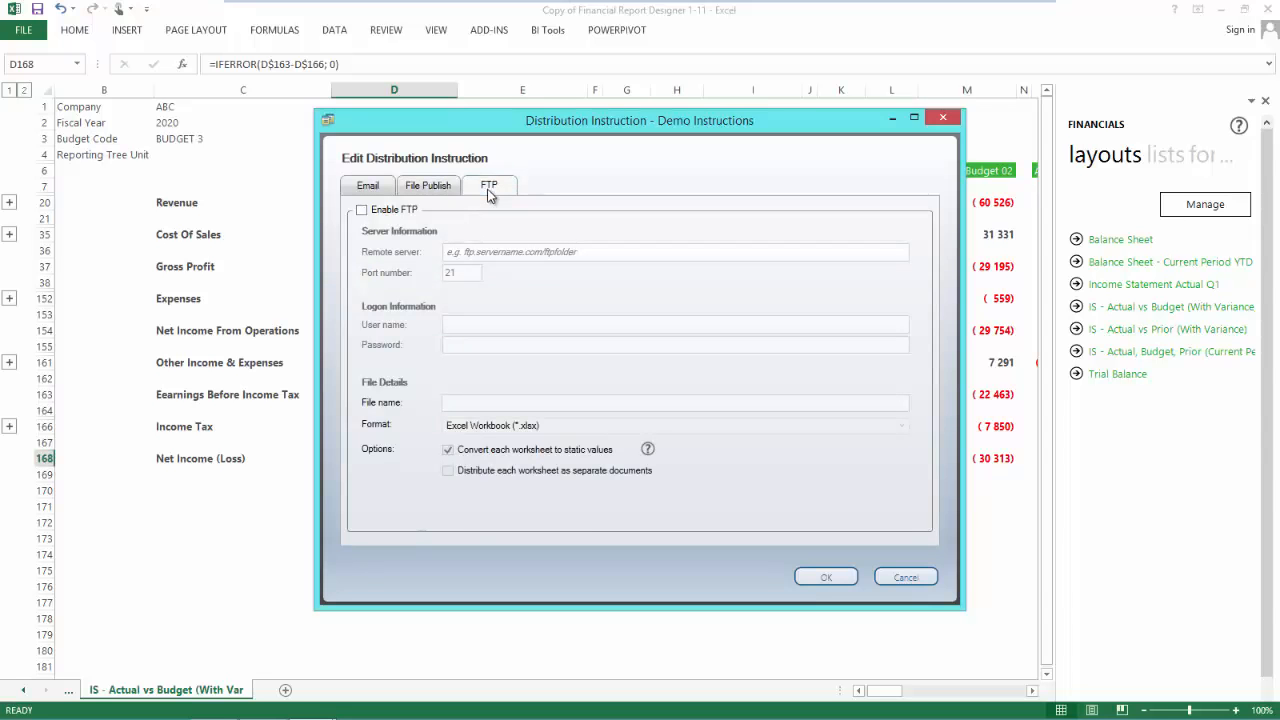
click(362, 212)
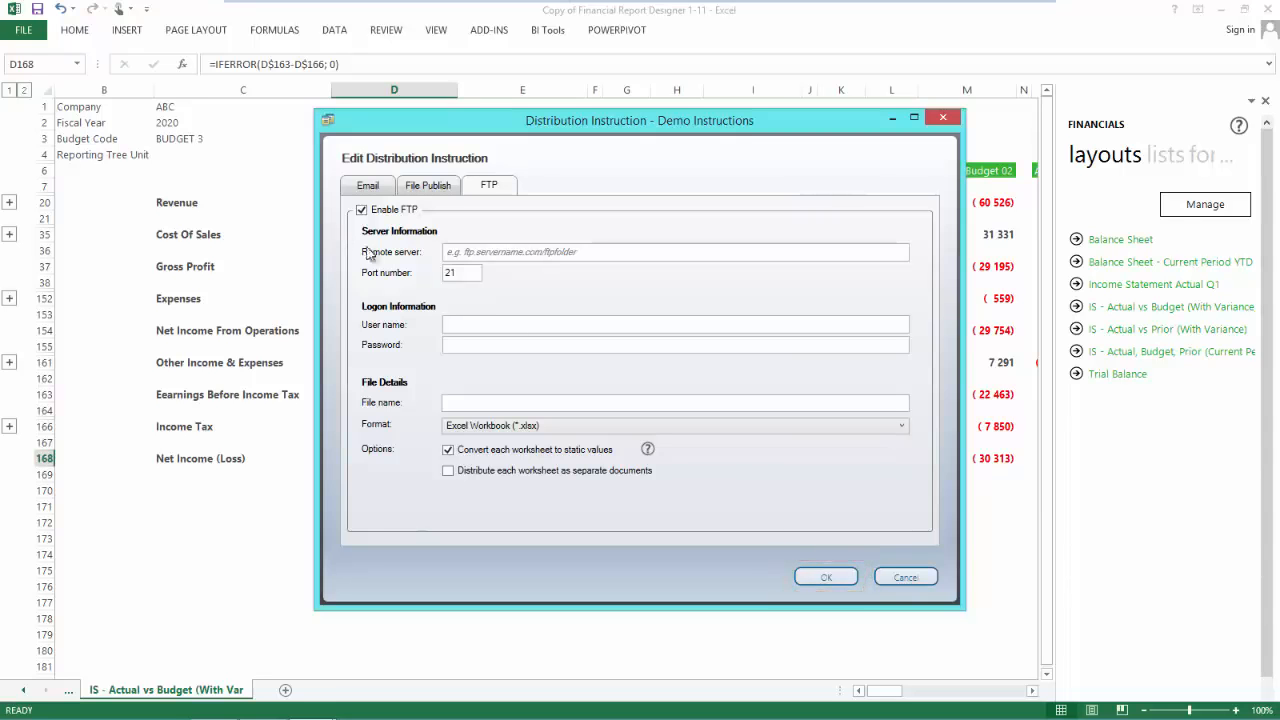
click(907, 578)
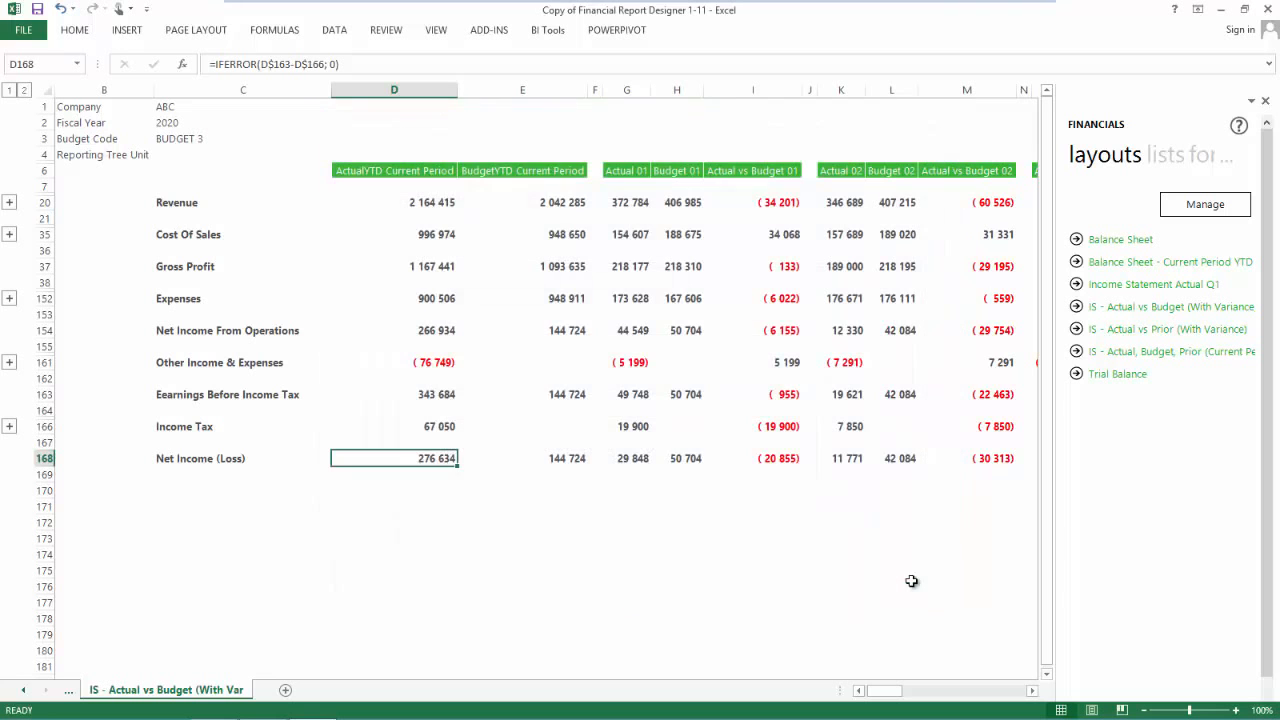
Step: Review the file publishing settings of the Monthly Income Statement distribution instruction, then close it without changes
click(550, 31)
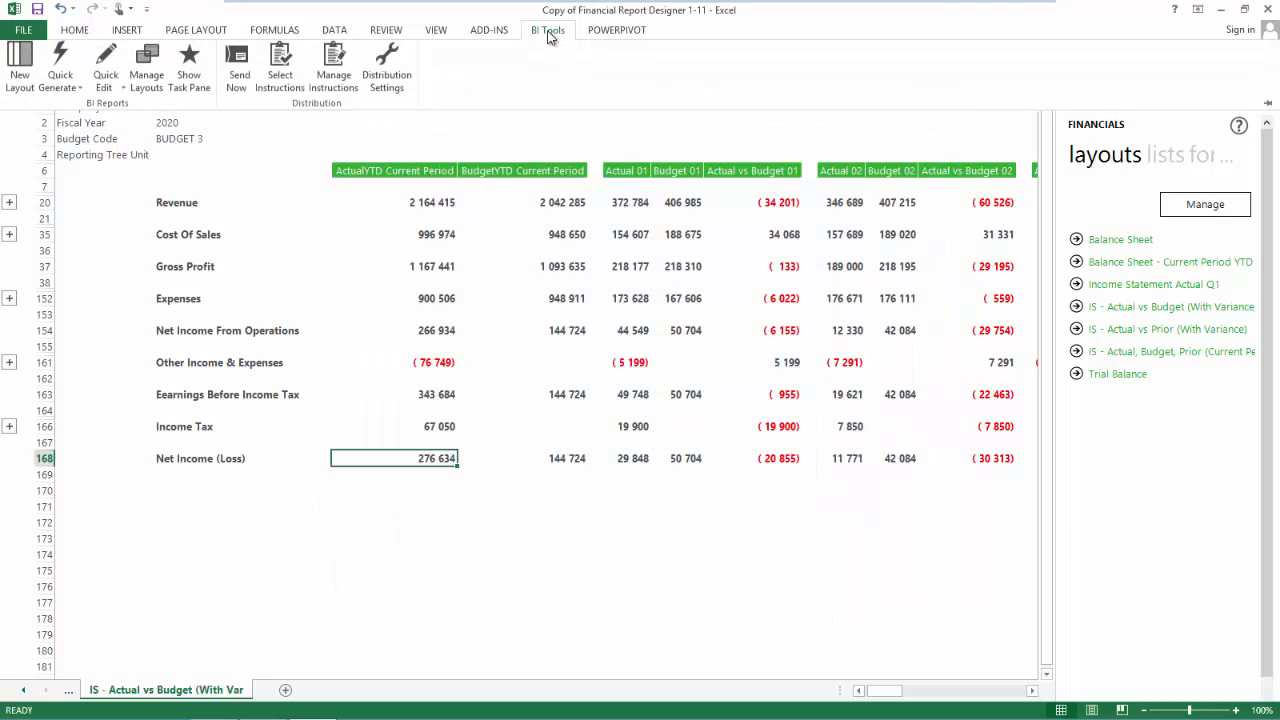
click(336, 85)
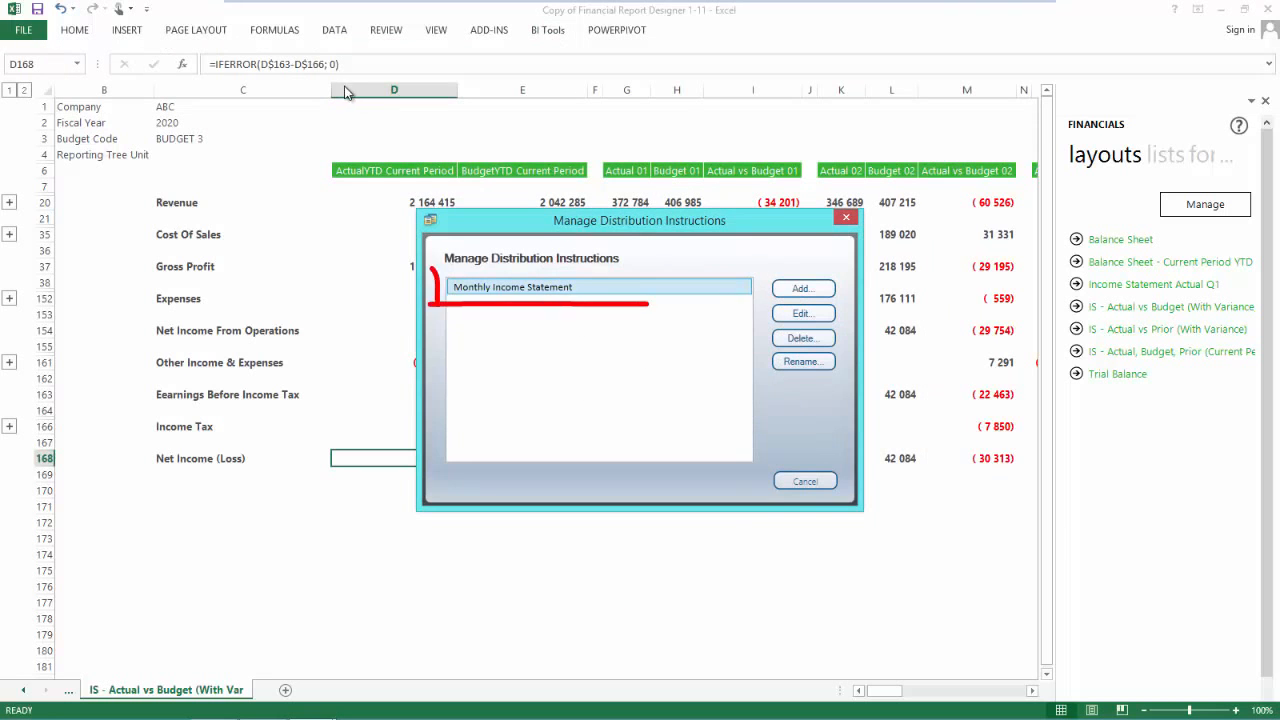
click(781, 315)
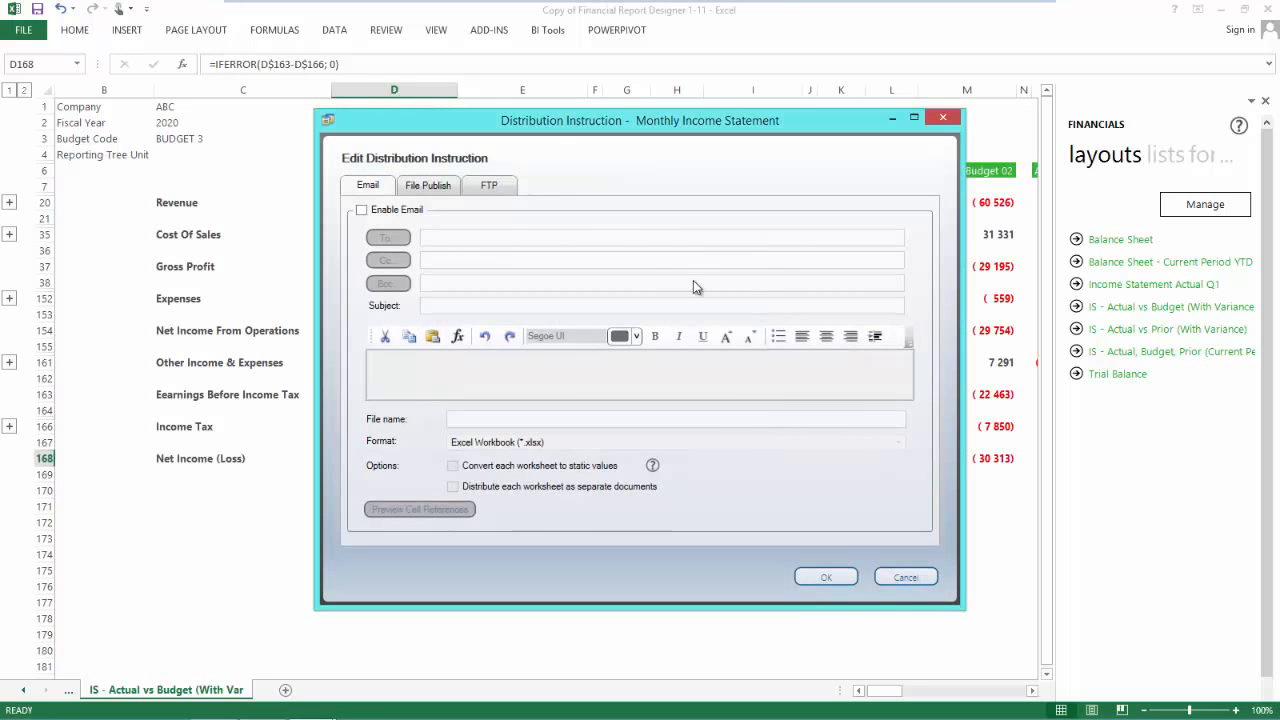
click(449, 186)
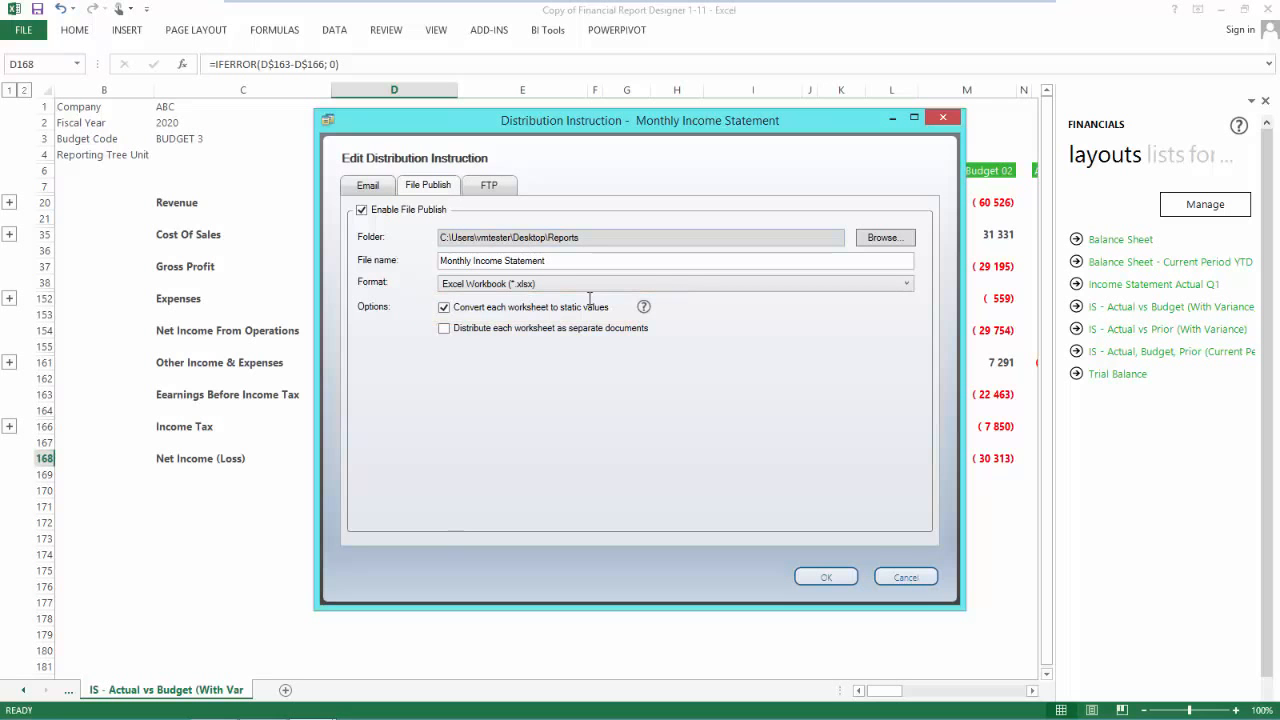
click(906, 578)
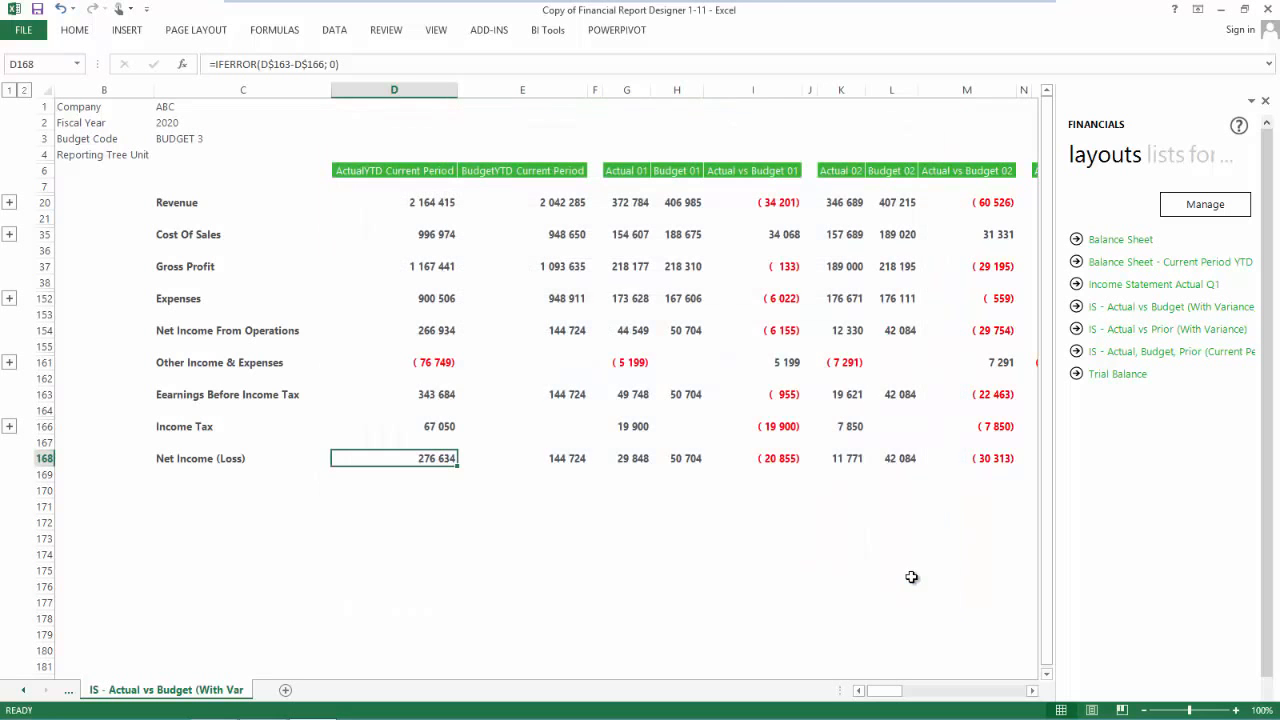
Step: Assign the Monthly Income Statement distribution instruction to the workbook, sending only the IS - Actual vs Budget worksheet
click(542, 36)
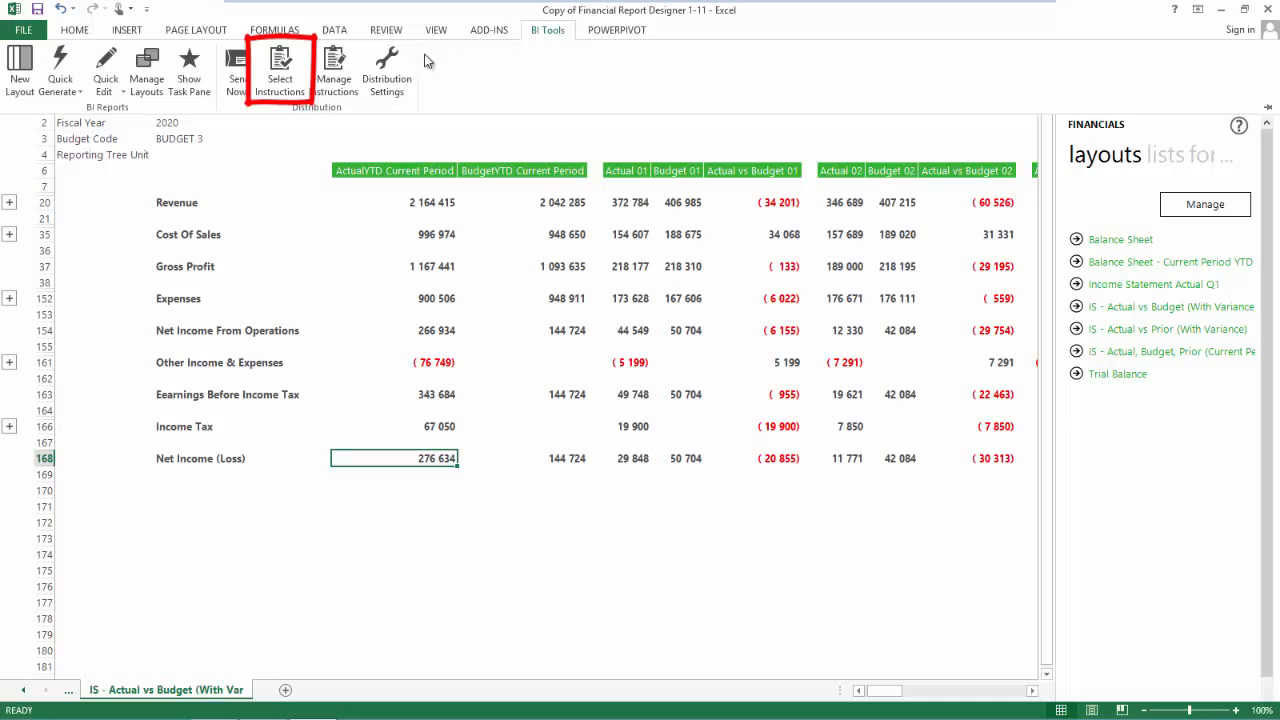
click(282, 75)
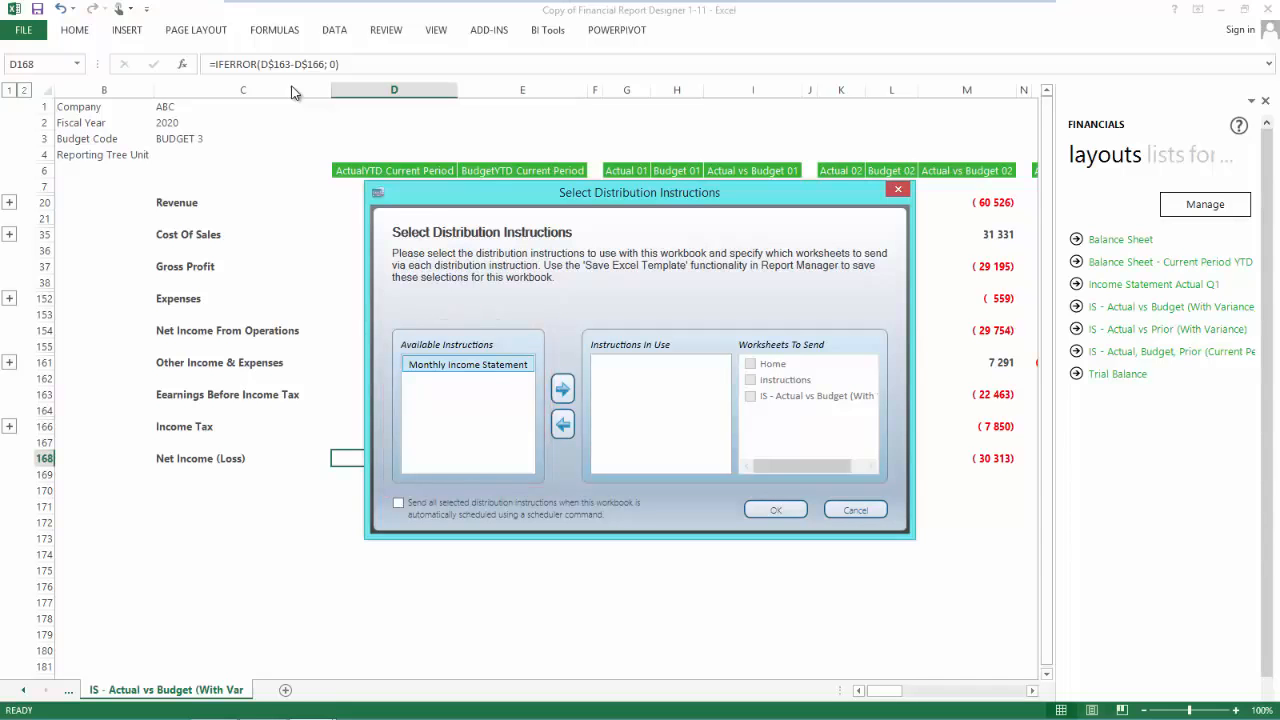
click(563, 394)
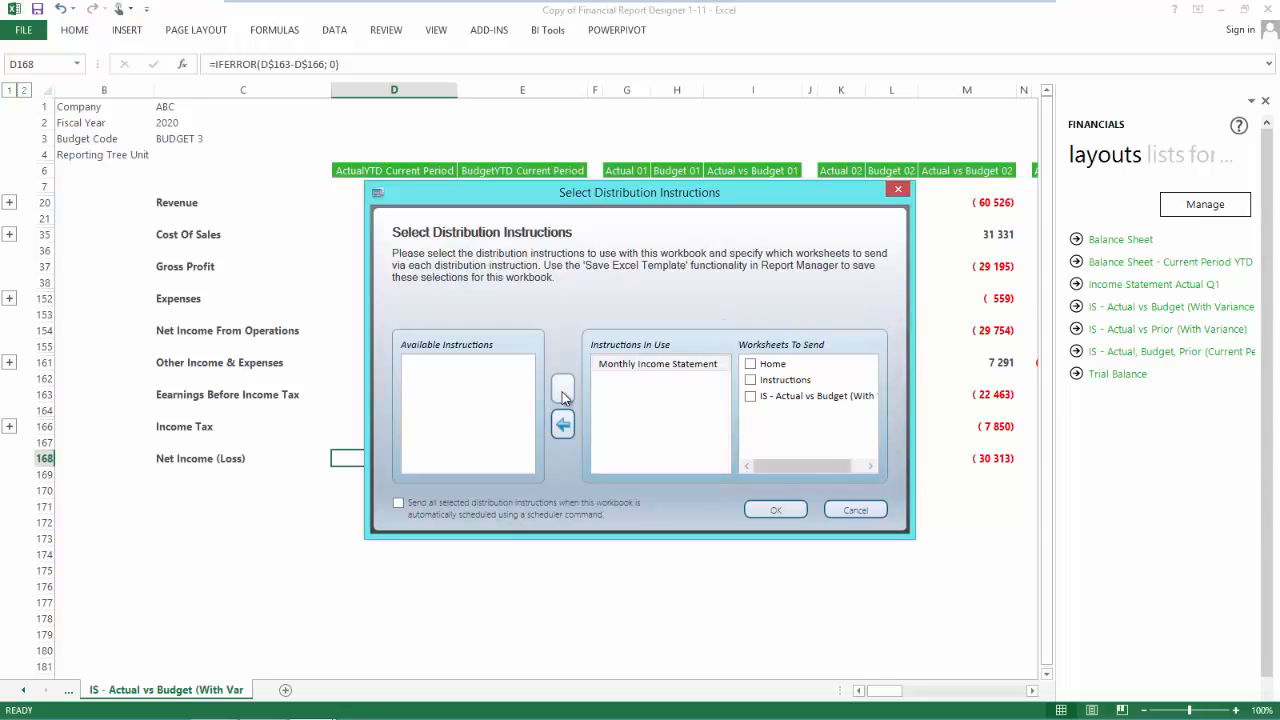
click(749, 397)
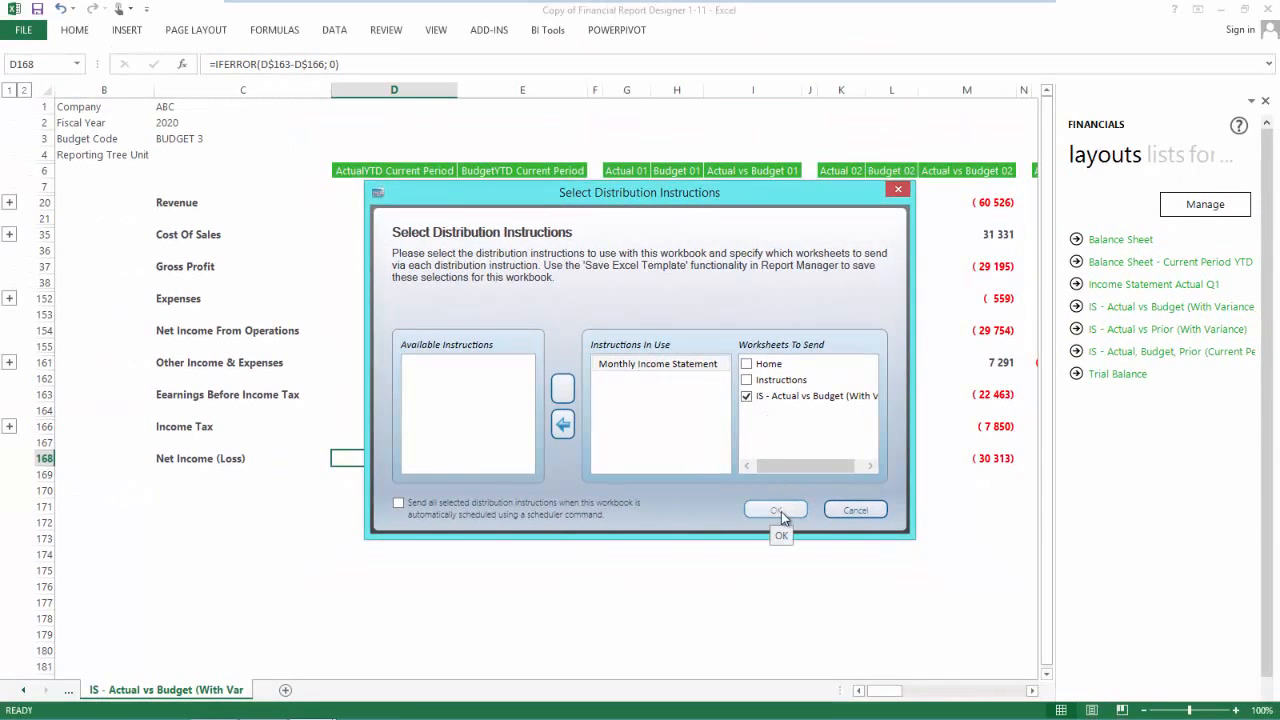
click(781, 511)
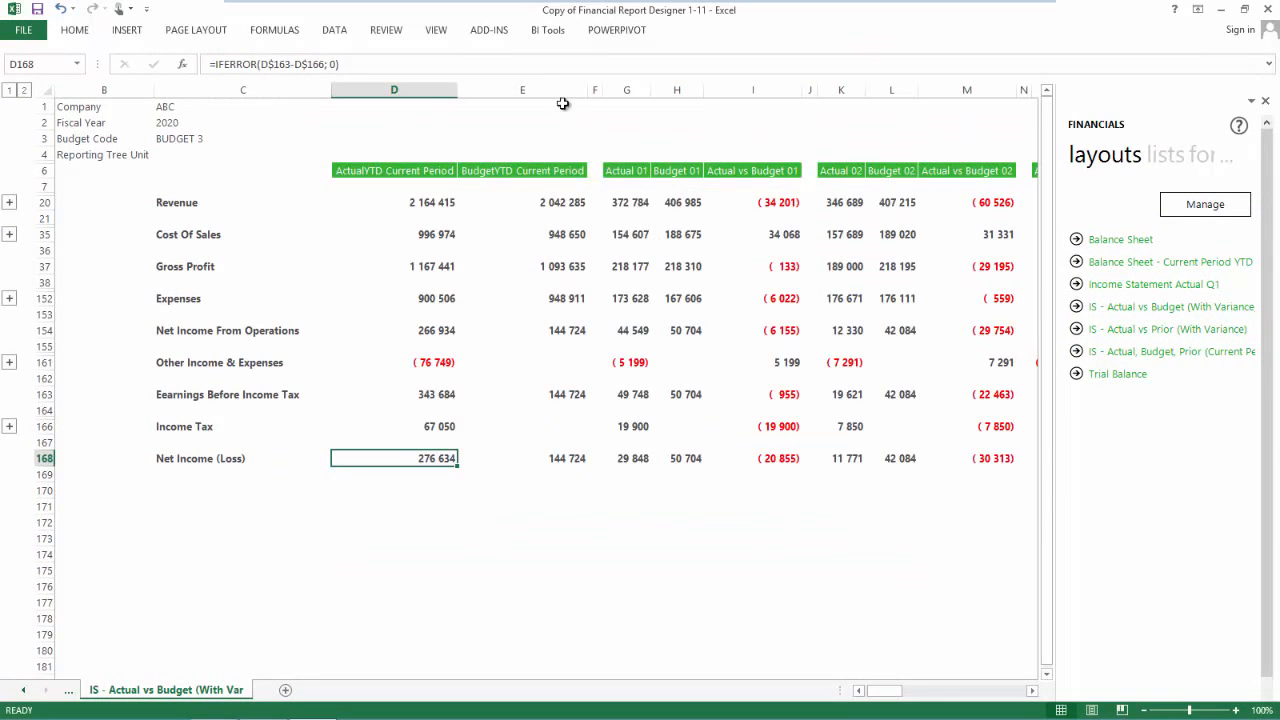
Step: Send the workbook immediately using its selected distribution instruction
click(543, 36)
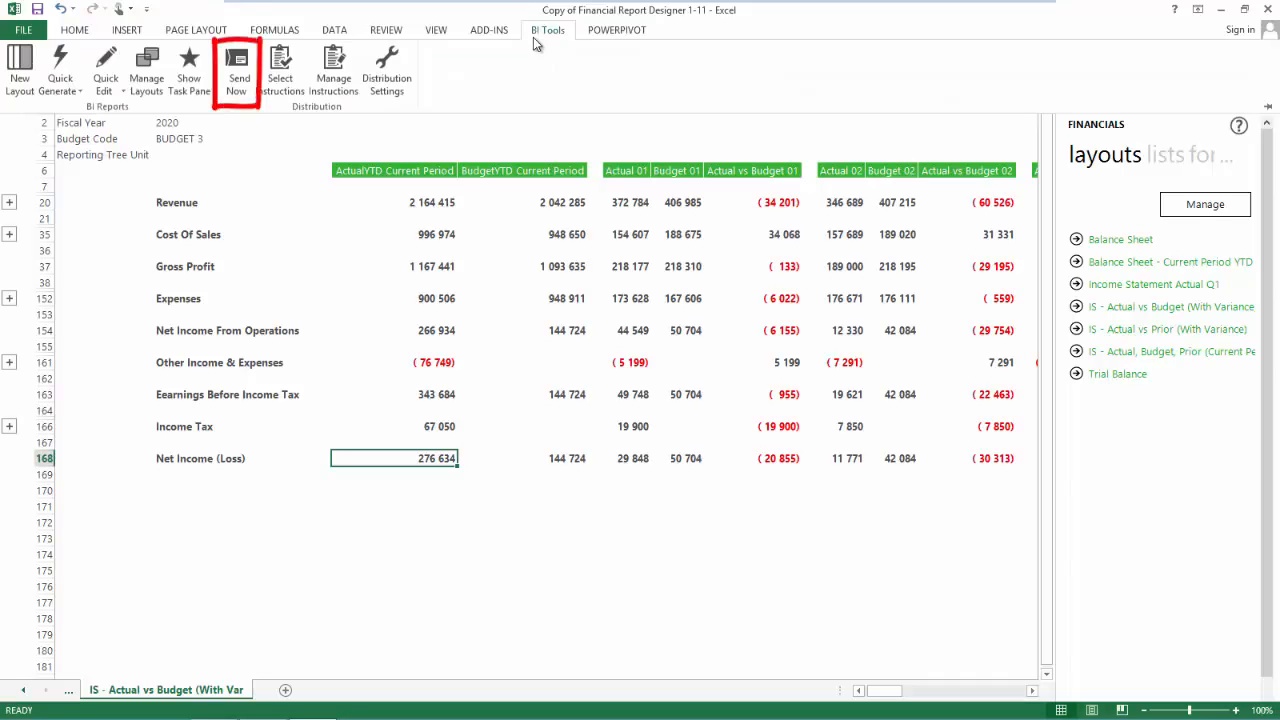
click(246, 97)
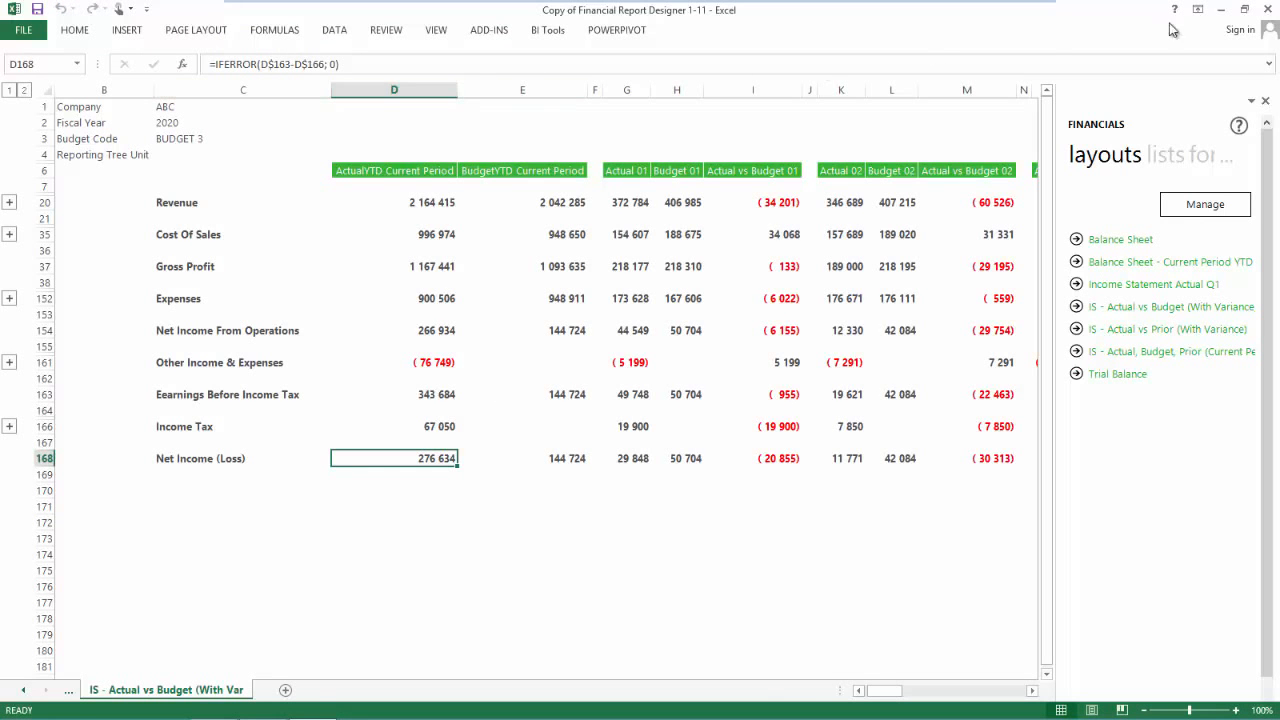
Step: Minimize the workbook and open the published Monthly Income Statement file from the Reports folder on the desktop
click(1220, 9)
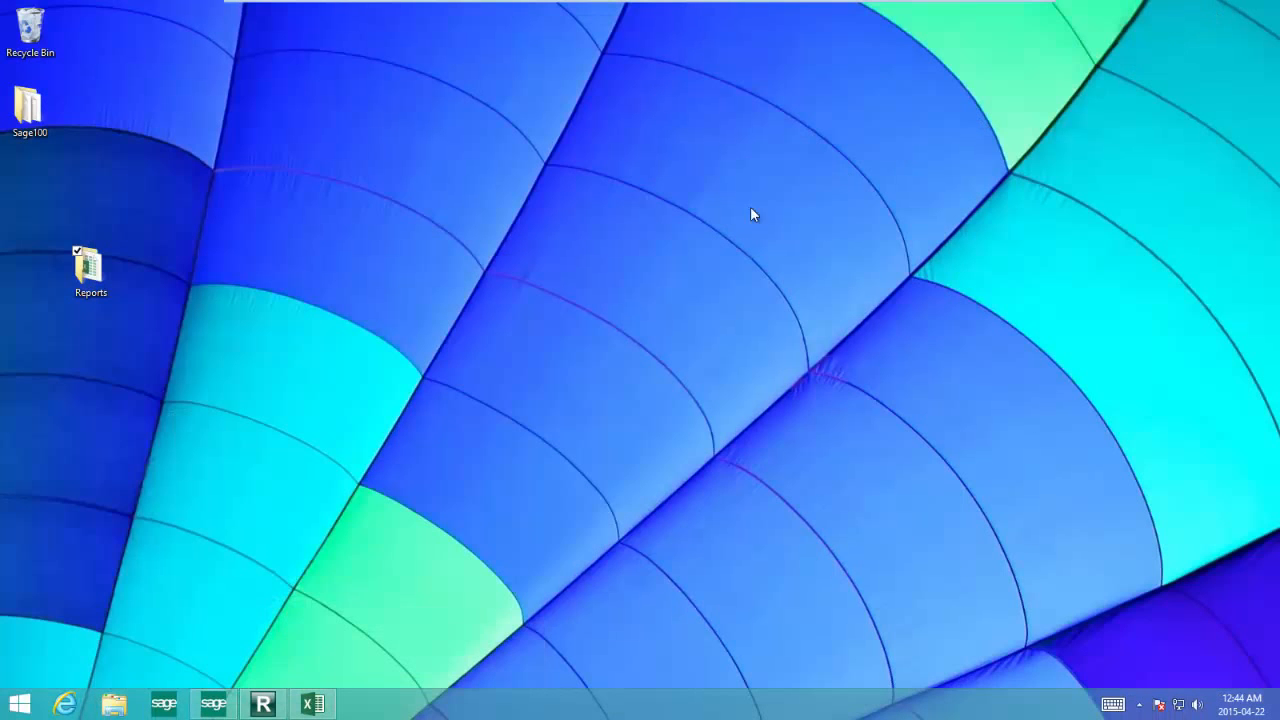
double_click(97, 279)
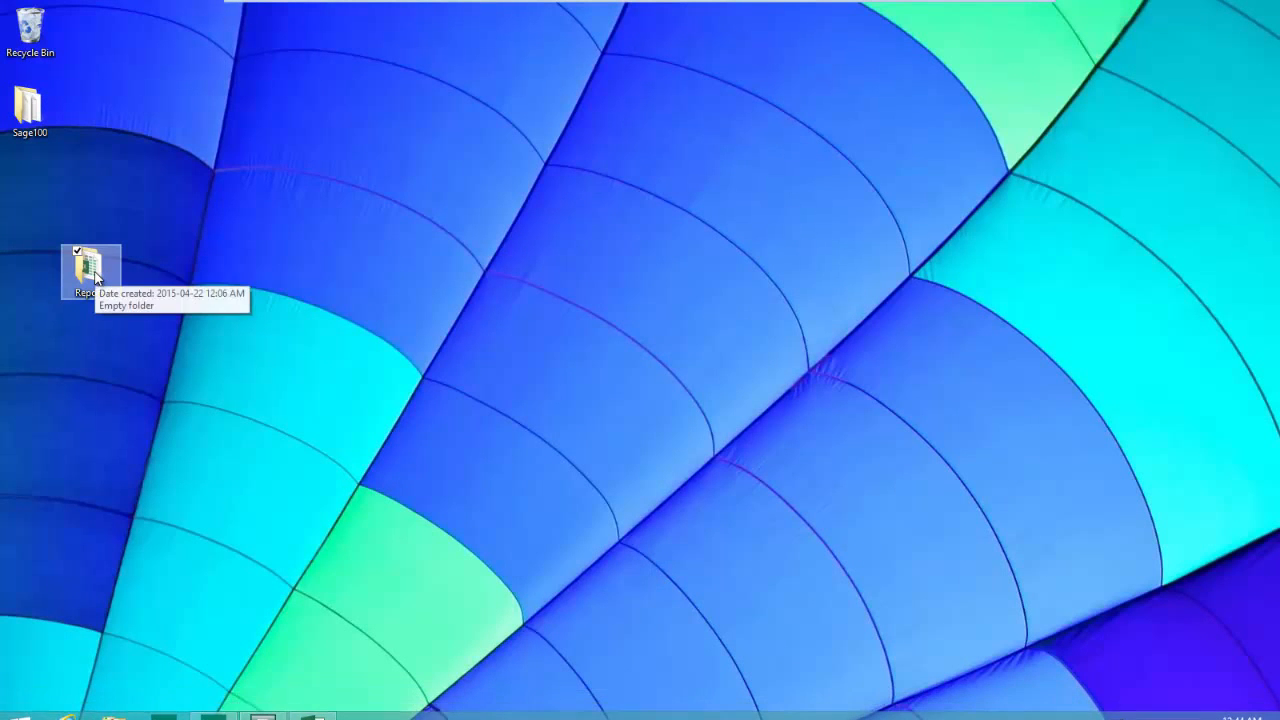
double_click(546, 256)
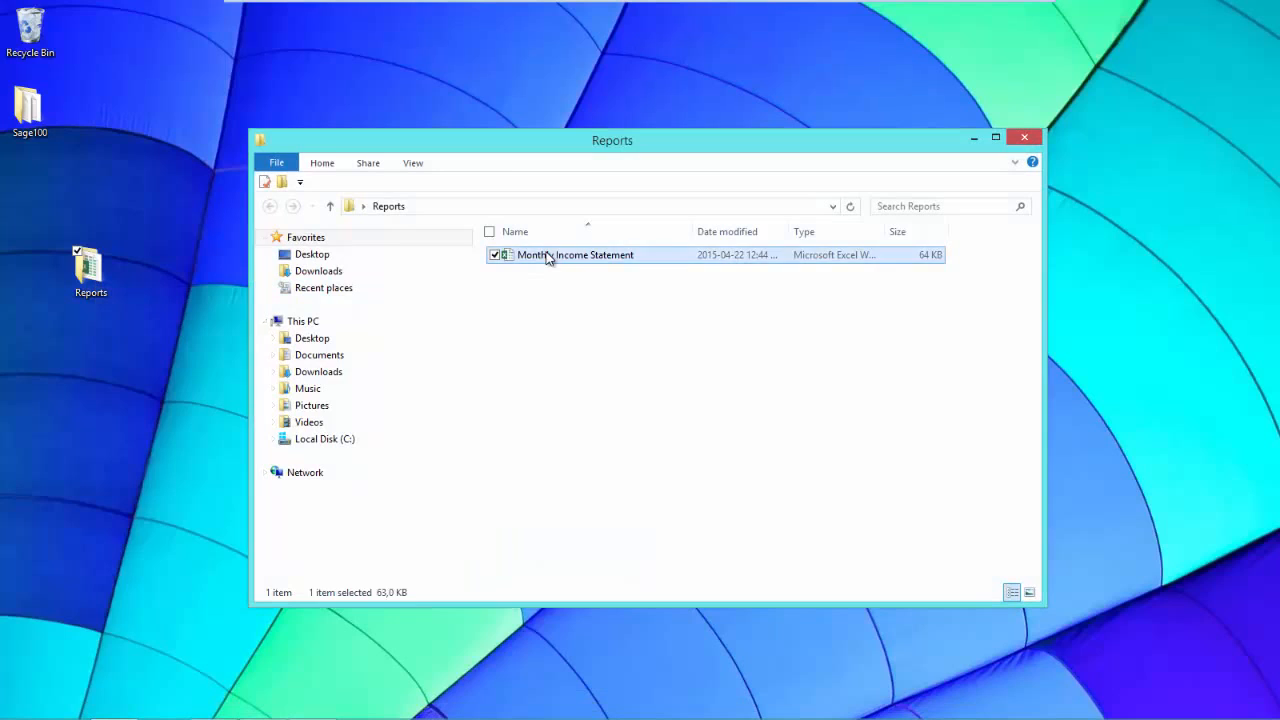